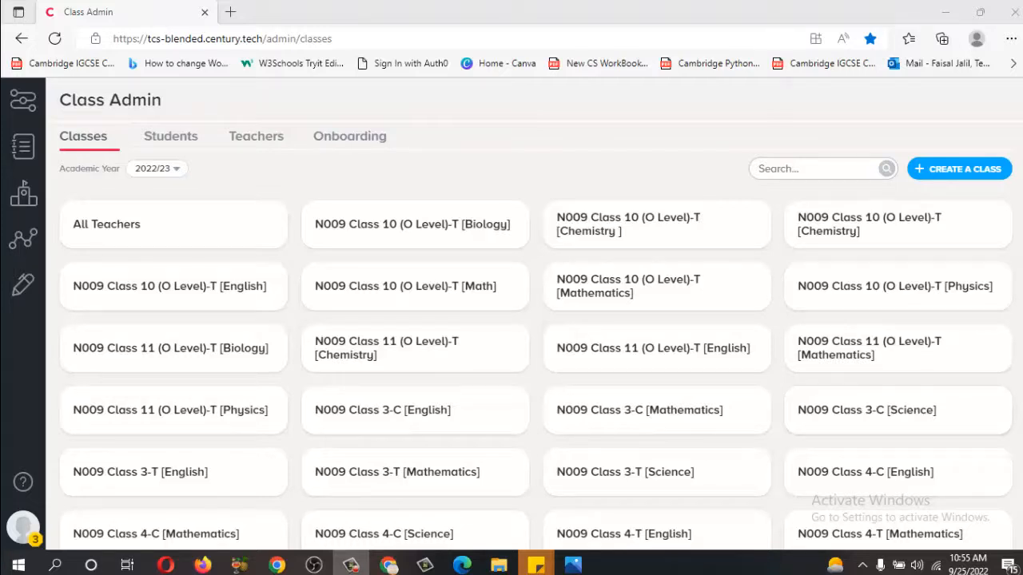
# Step: Open the class N009 Class 4-T [Science] and review its assigned courses, teachers and student list
pyautogui.scroll(-3, 879, 406)
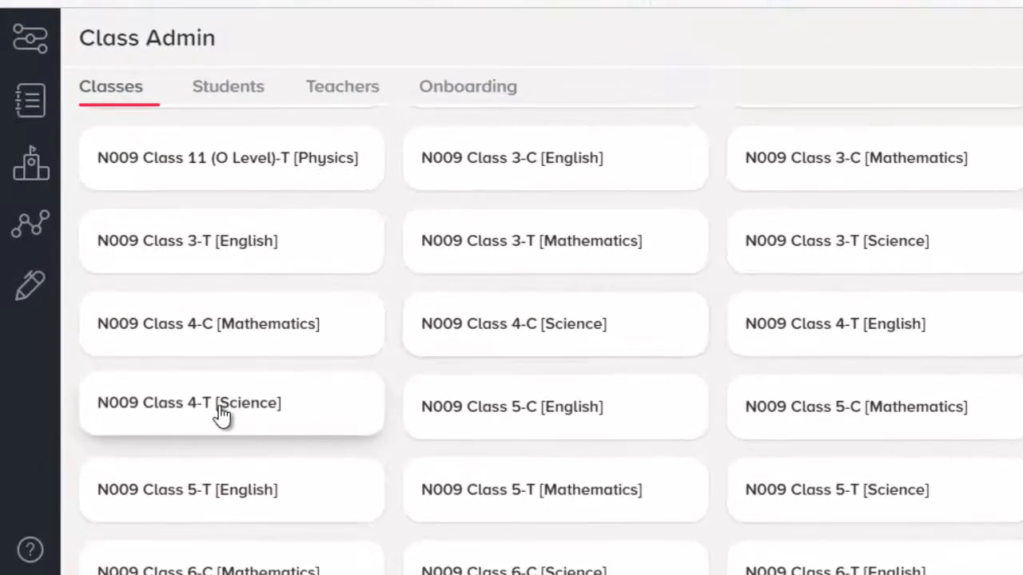
pyautogui.click(216, 402)
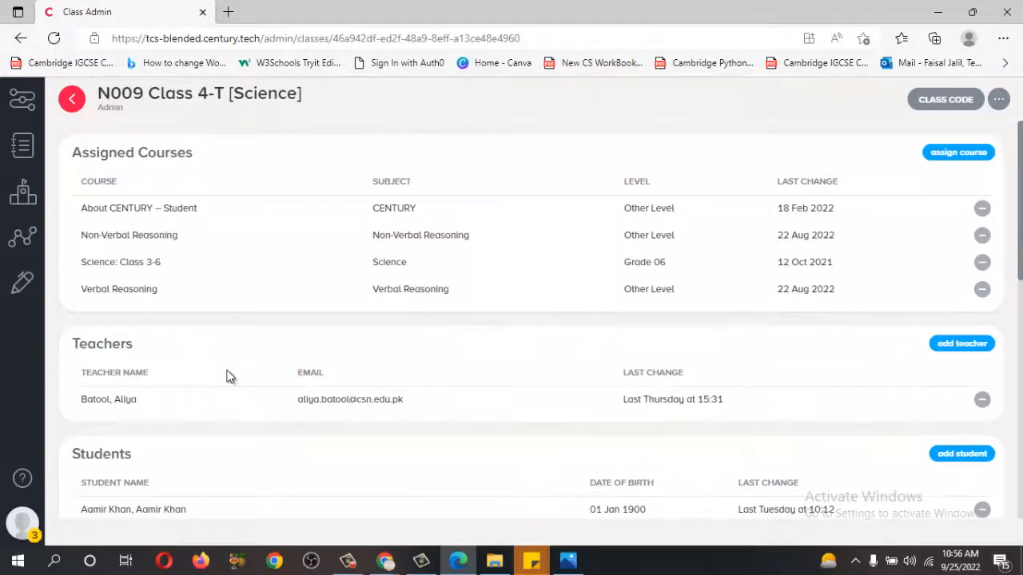
pyautogui.scroll(-3, 229, 376)
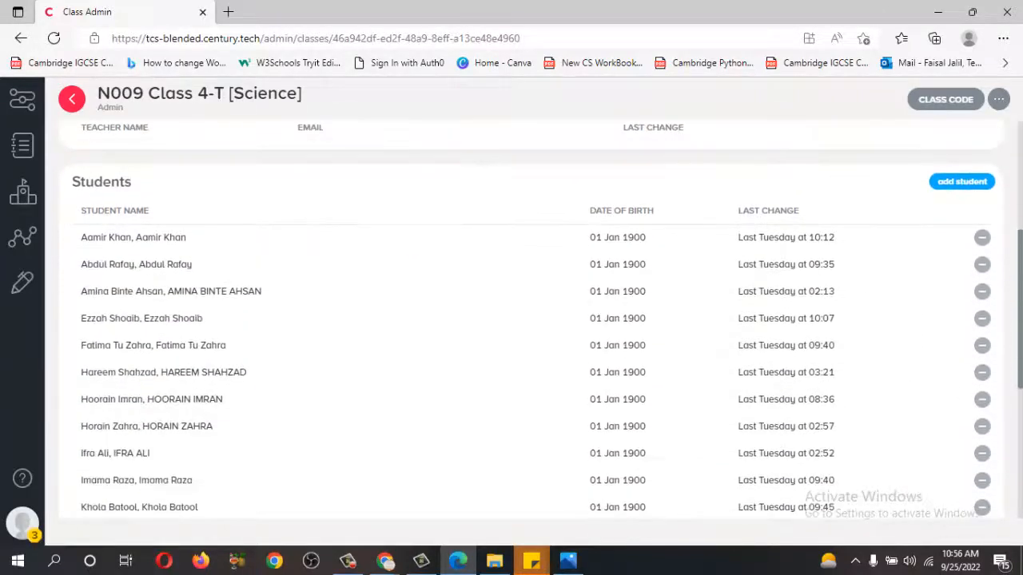
pyautogui.scroll(-4, 531, 335)
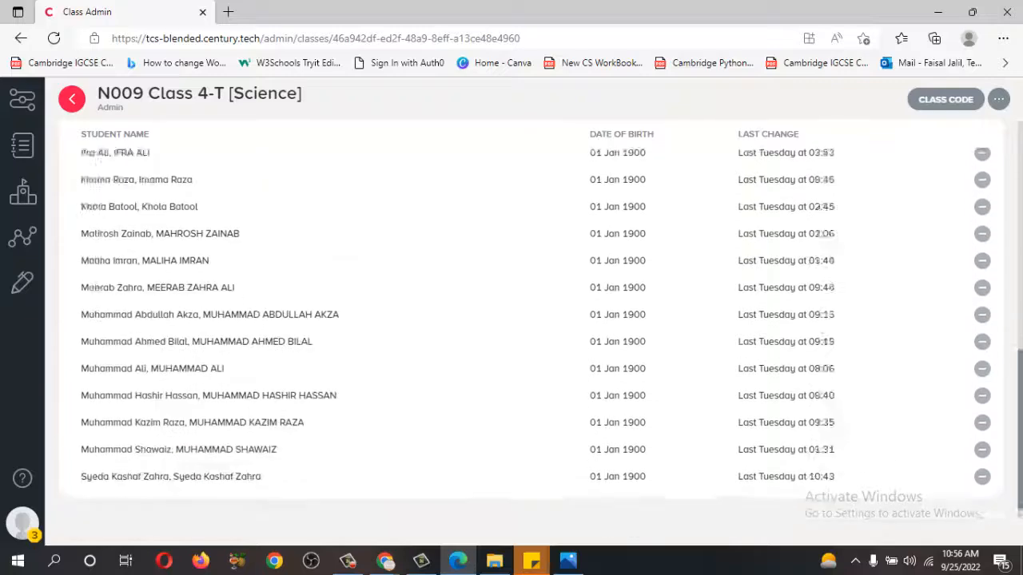
pyautogui.scroll(5, 531, 320)
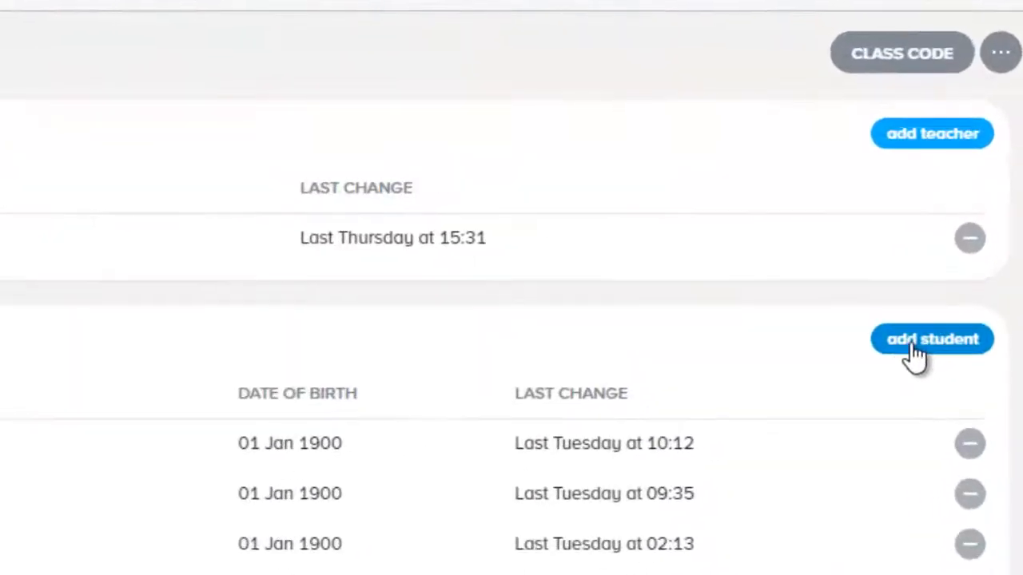
# Step: Bring up the Add Student search for the class and close it without assigning anyone
pyautogui.click(950, 242)
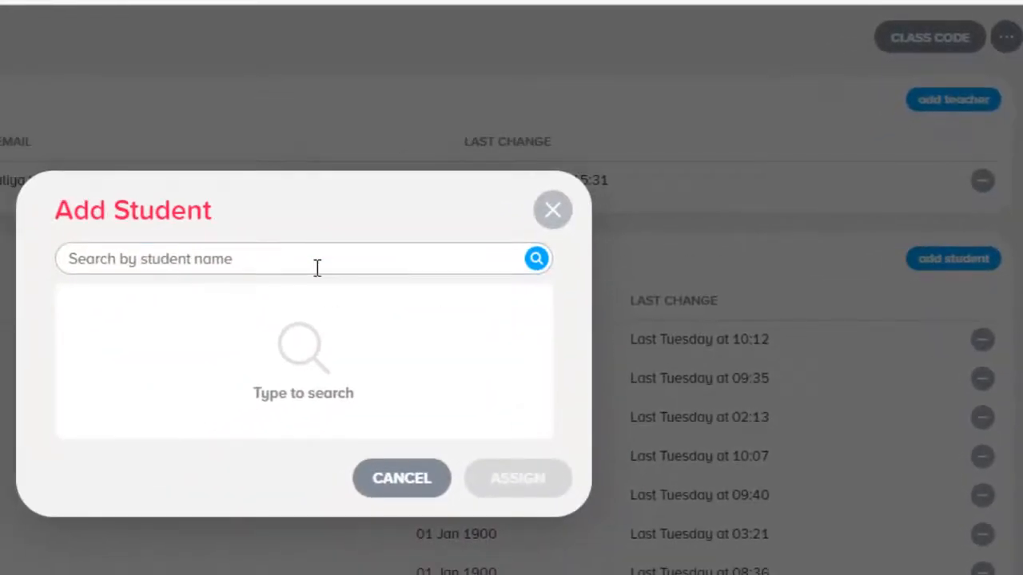
pyautogui.click(317, 259)
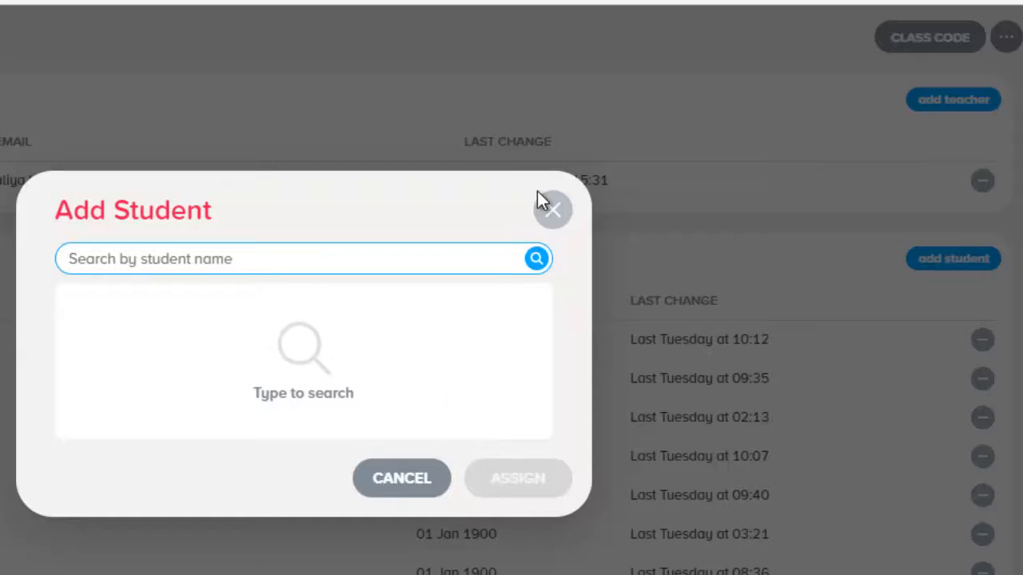
pyautogui.click(552, 210)
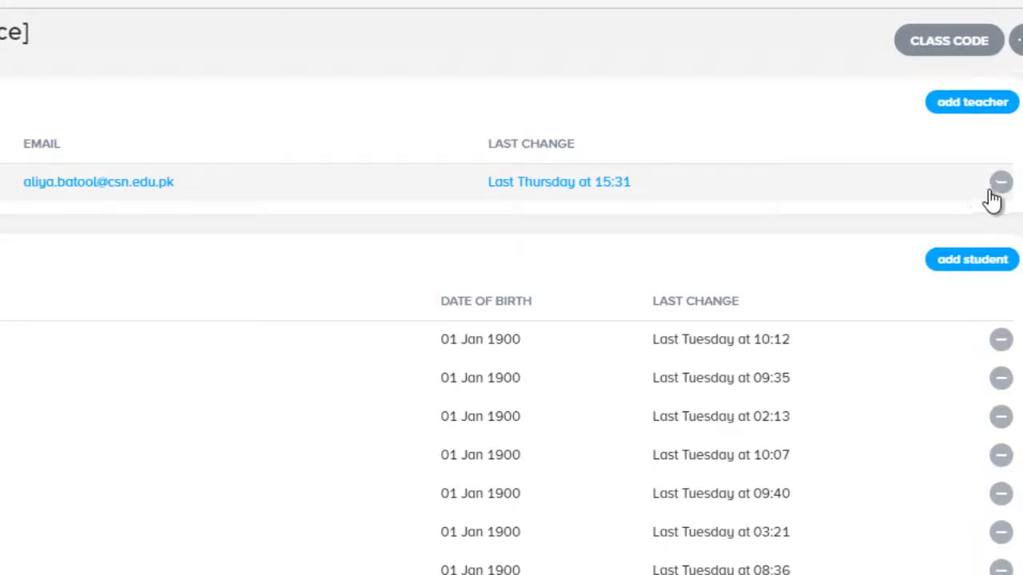
# Step: Remove the class's current teacher and assign the first match from a search by the replacement teacher's first name
pyautogui.click(997, 190)
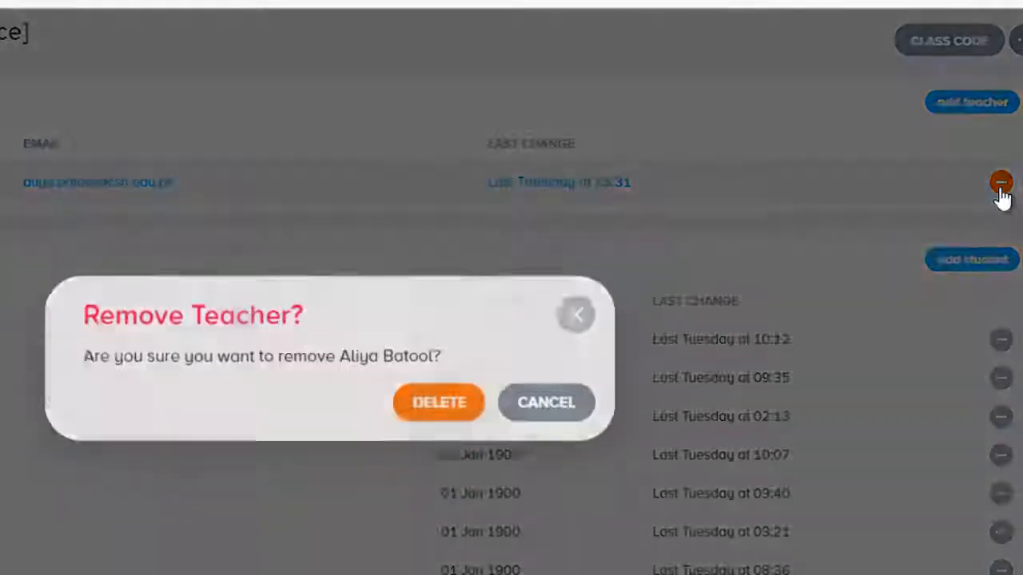
pyautogui.click(459, 395)
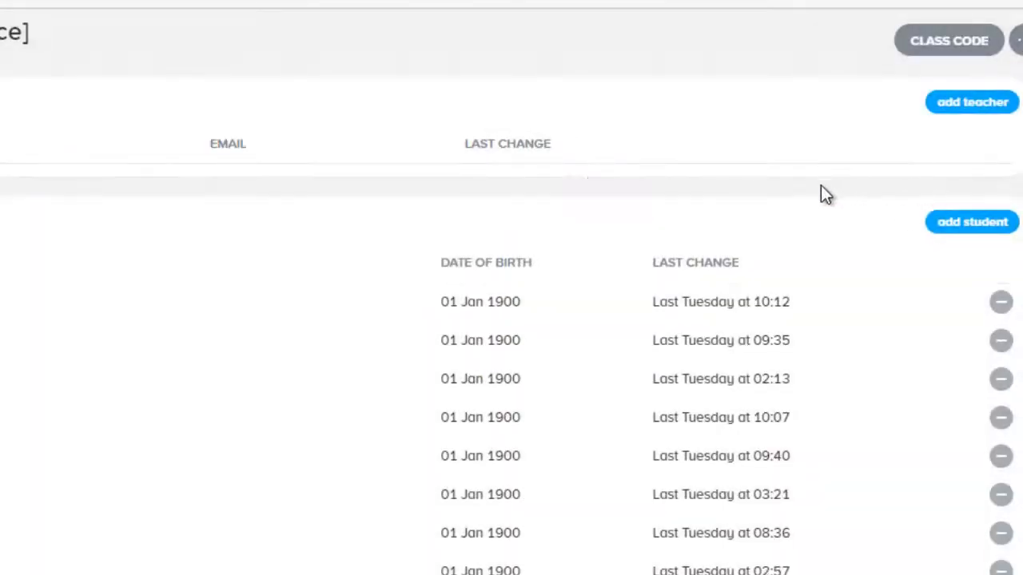
pyautogui.click(950, 120)
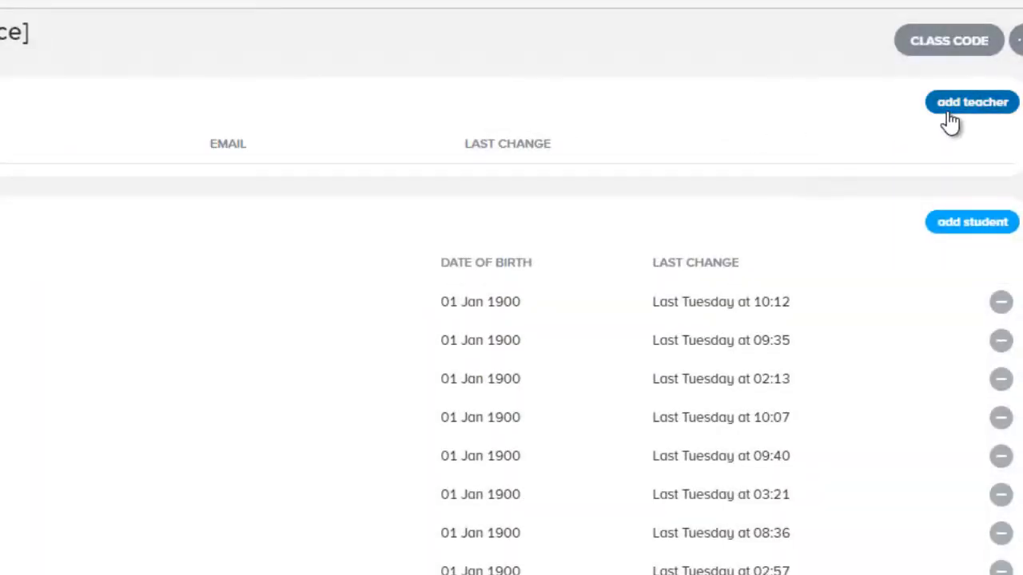
pyautogui.click(293, 270)
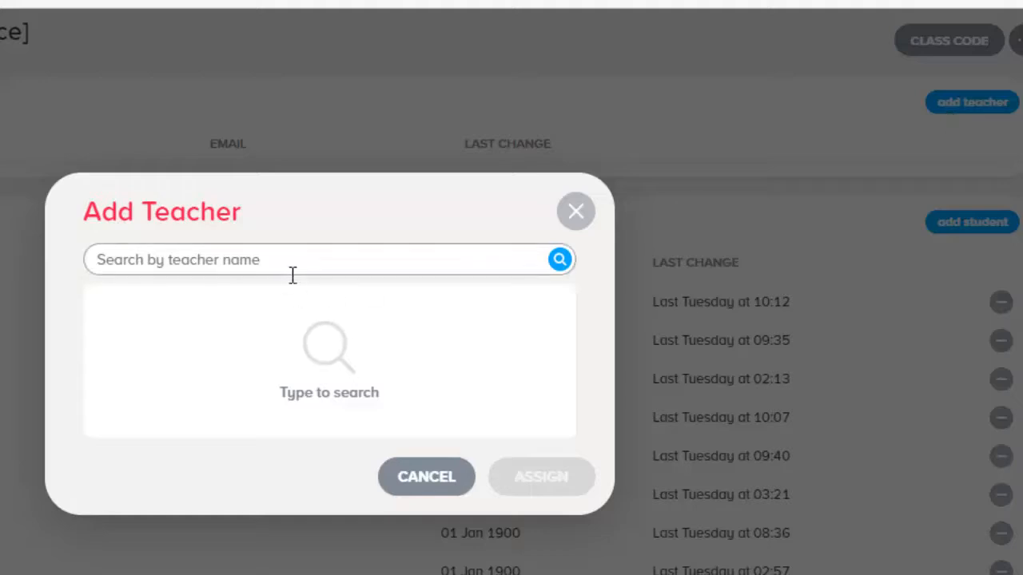
pyautogui.write('naseem')
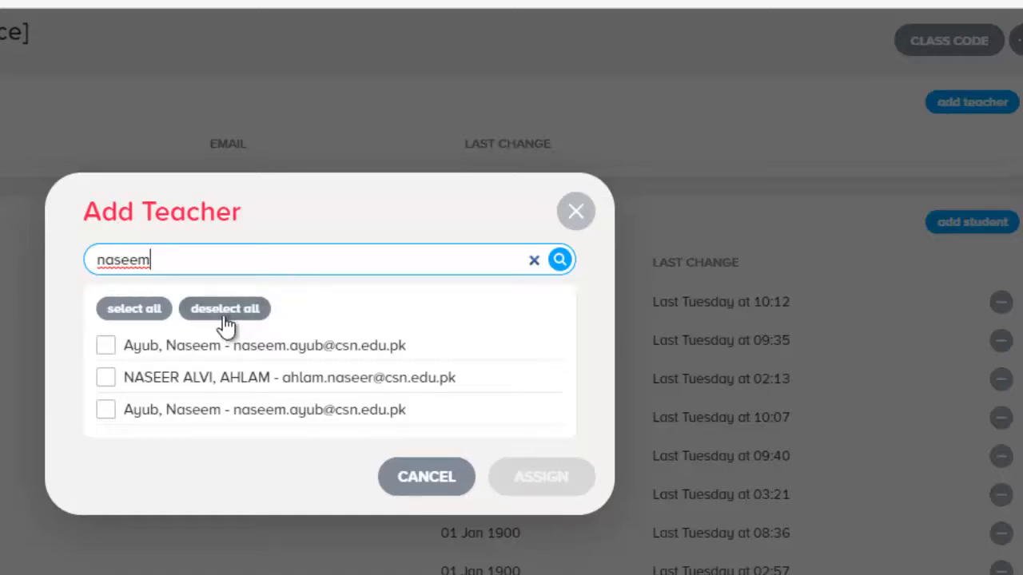
pyautogui.click(109, 348)
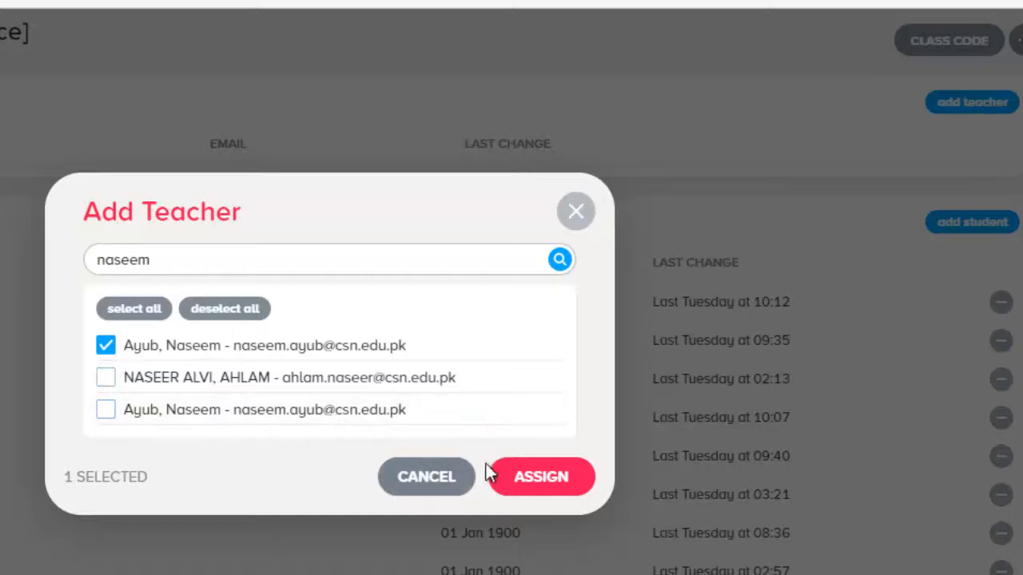
pyautogui.click(522, 483)
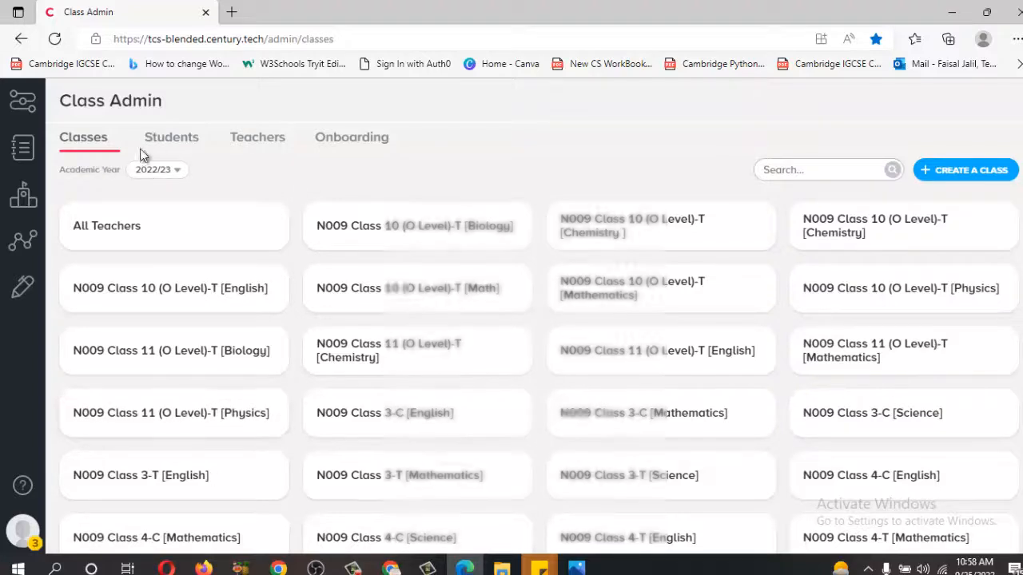
# Step: Open the list of all students in Class Admin and browse its second page
pyautogui.click(188, 138)
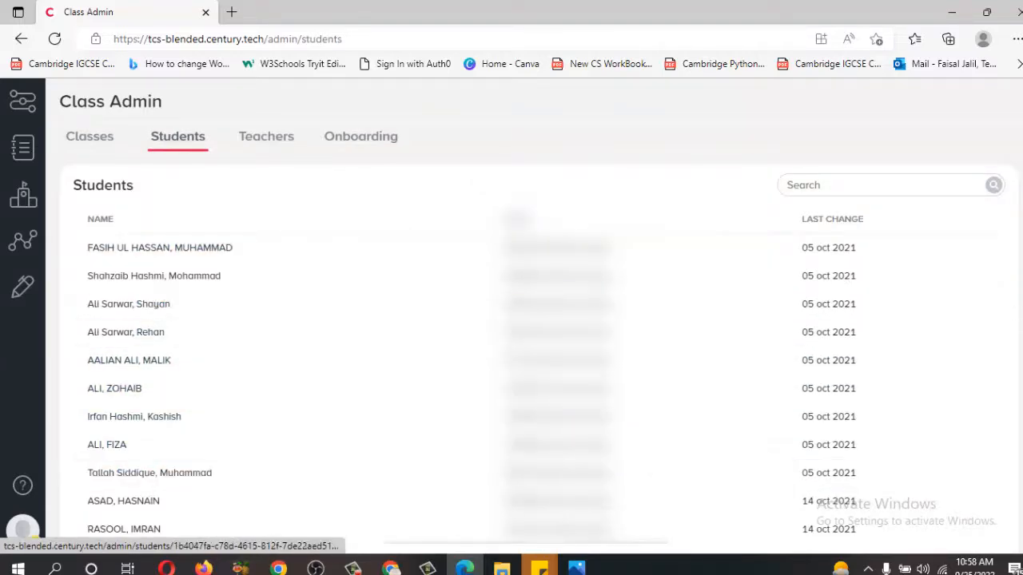
pyautogui.scroll(-4, 539, 348)
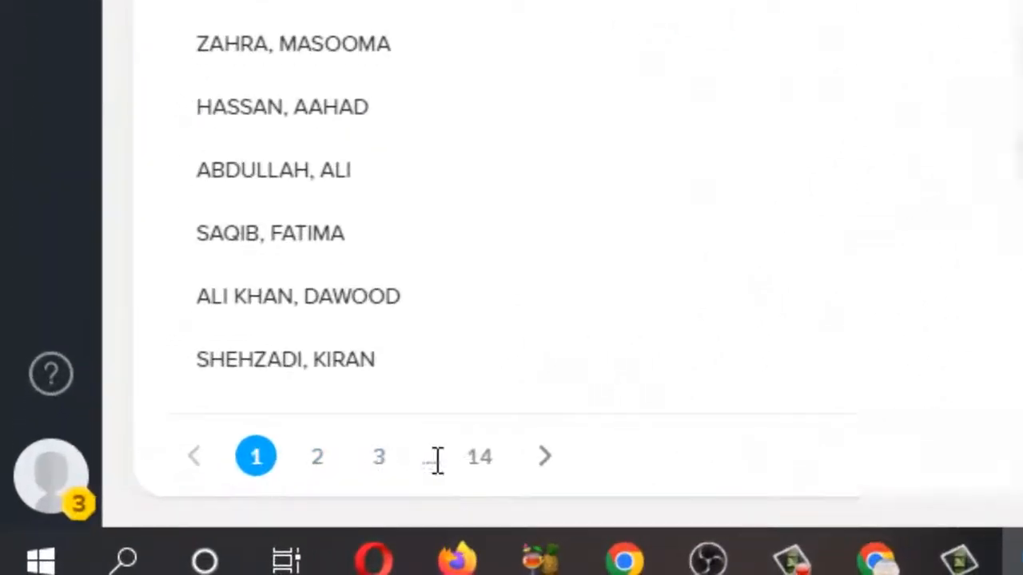
pyautogui.click(321, 456)
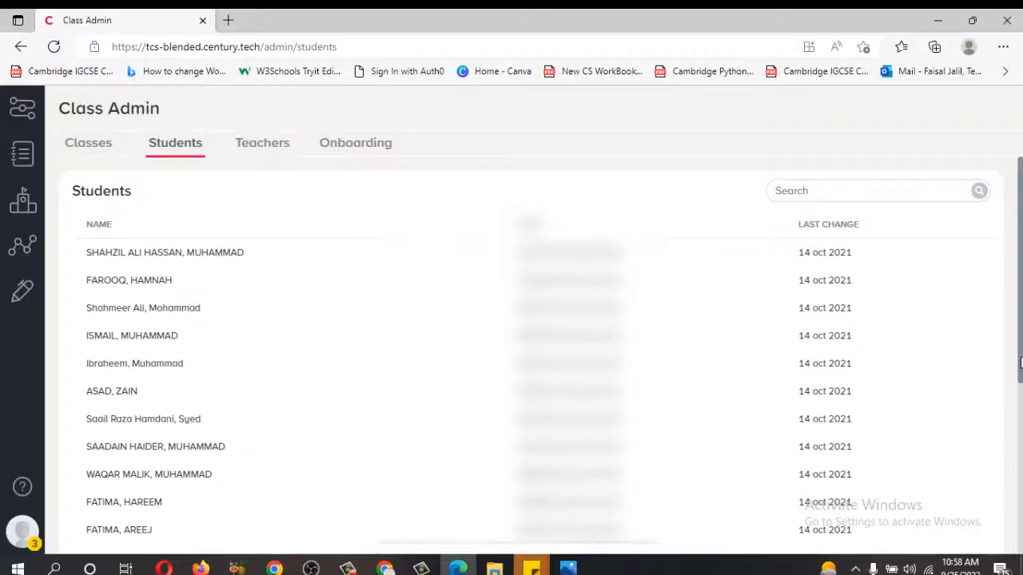
pyautogui.moveTo(1021, 362)
pyautogui.mouseDown()
pyautogui.moveTo(1017, 544)
pyautogui.moveTo(1020, 357)
pyautogui.mouseUp()
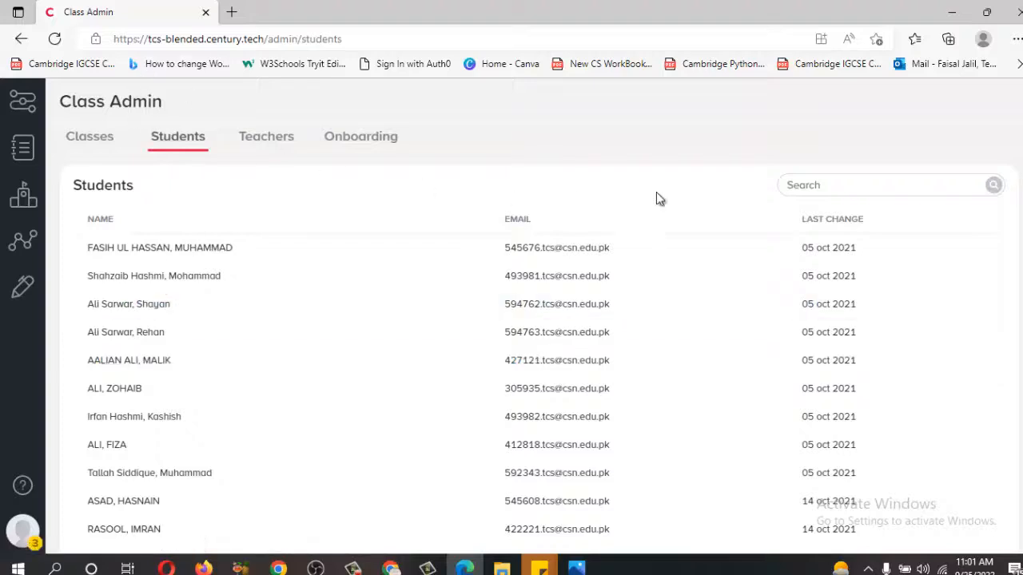
pyautogui.click(791, 185)
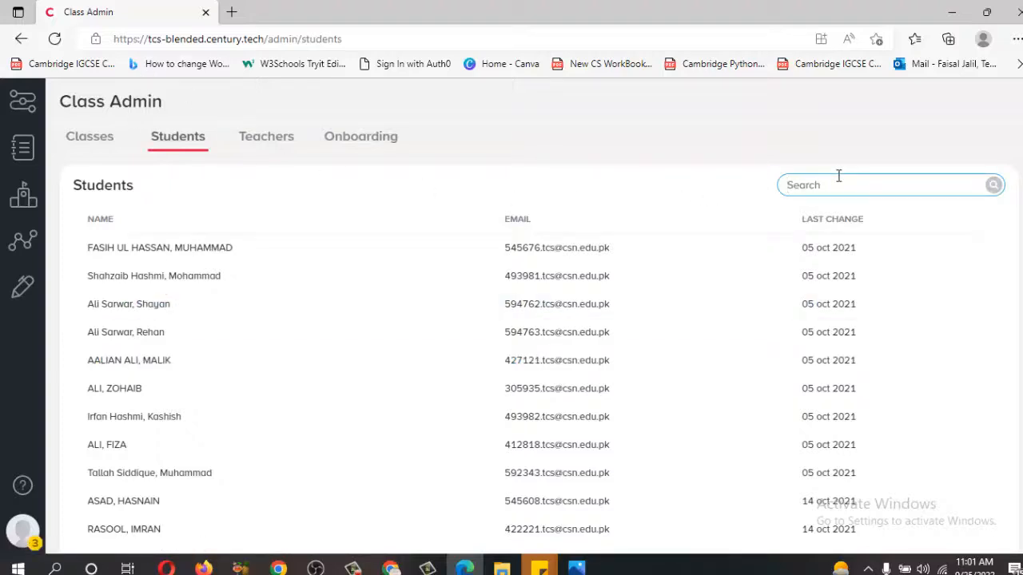
pyautogui.write('hammad')
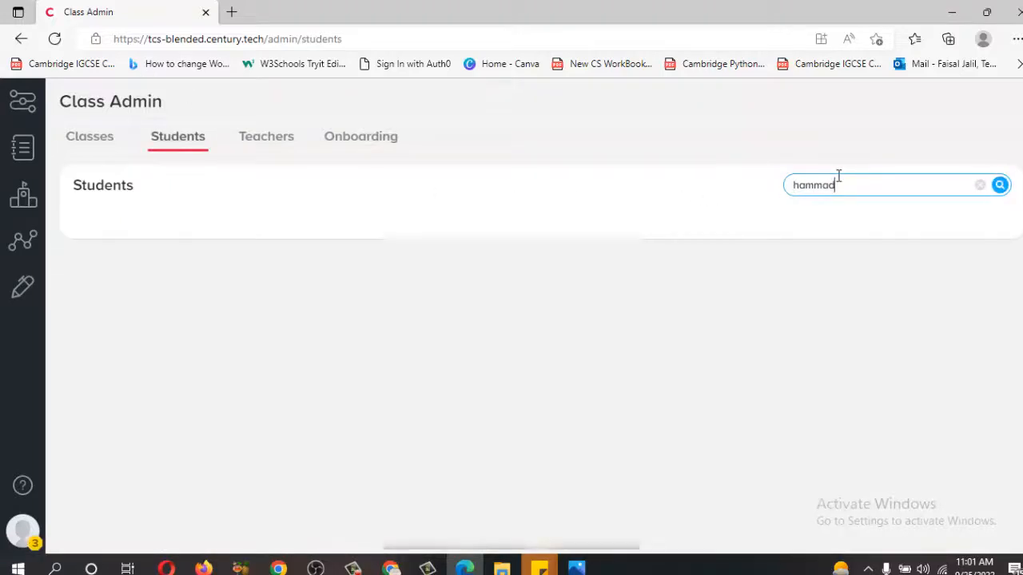
pyautogui.press('BackSpace')
pyautogui.press('BackSpace')
pyautogui.press('BackSpace')
pyautogui.press('BackSpace')
pyautogui.press('BackSpace')
pyautogui.press('BackSpace')
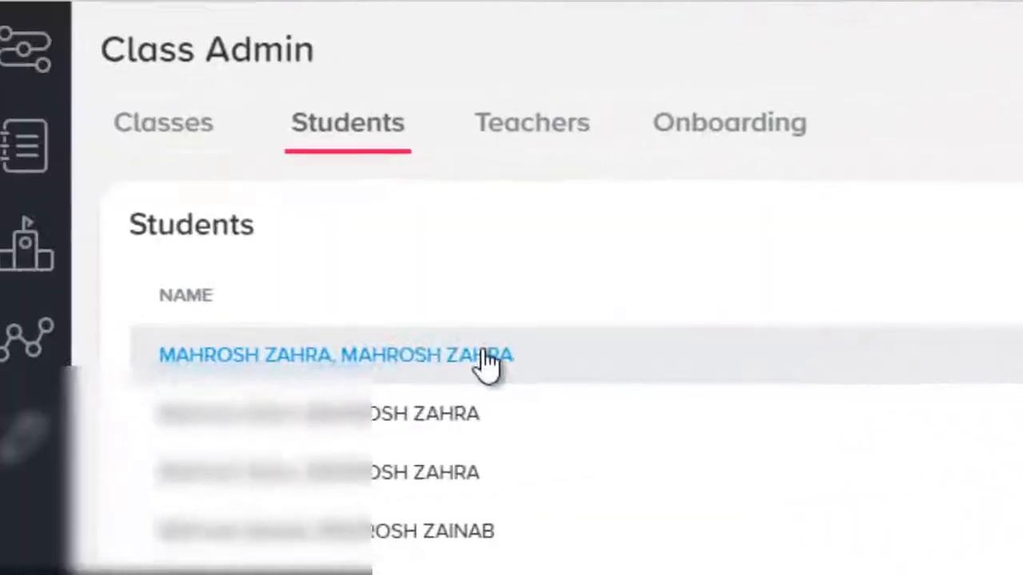
# Step: Open the first listed student's record and review the classes assigned for each academic year
pyautogui.click(483, 364)
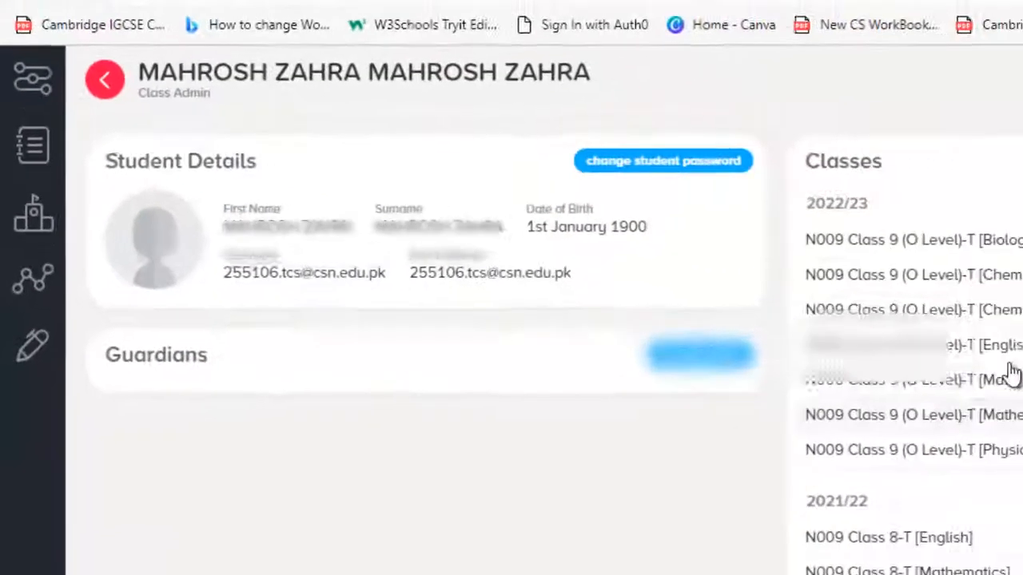
pyautogui.scroll(-2, 772, 434)
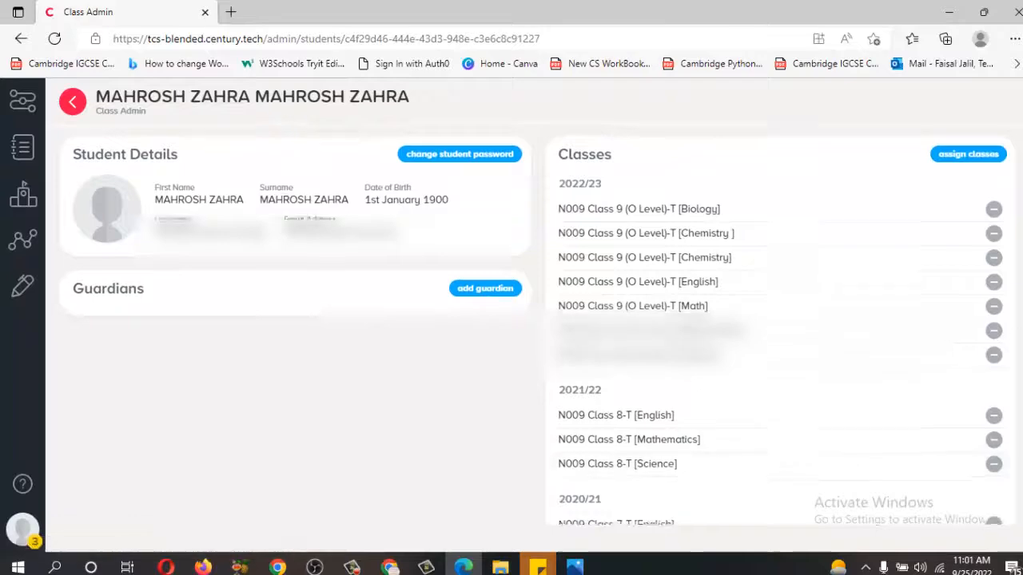
pyautogui.scroll(2, 715, 449)
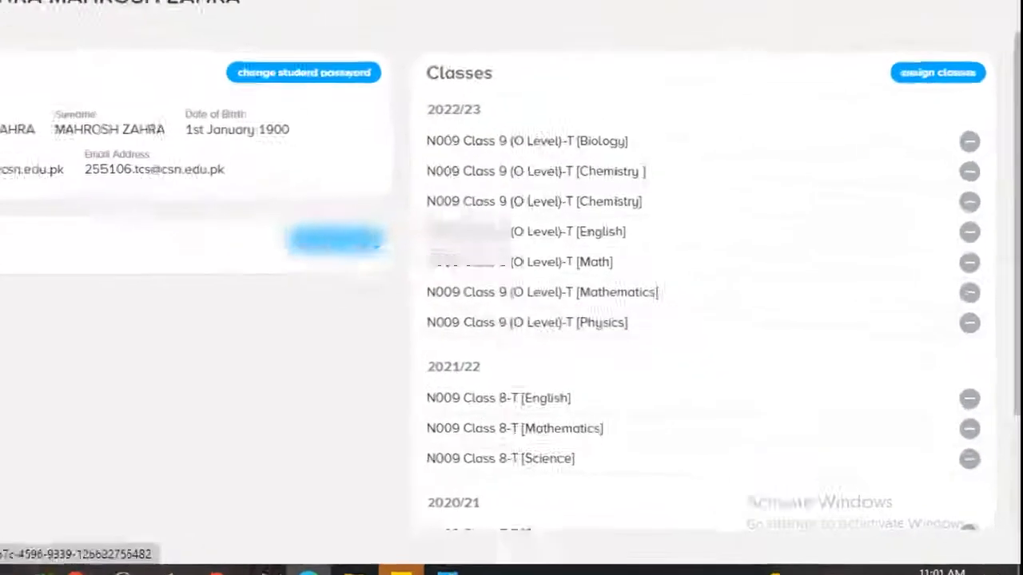
pyautogui.scroll(-4, 873, 420)
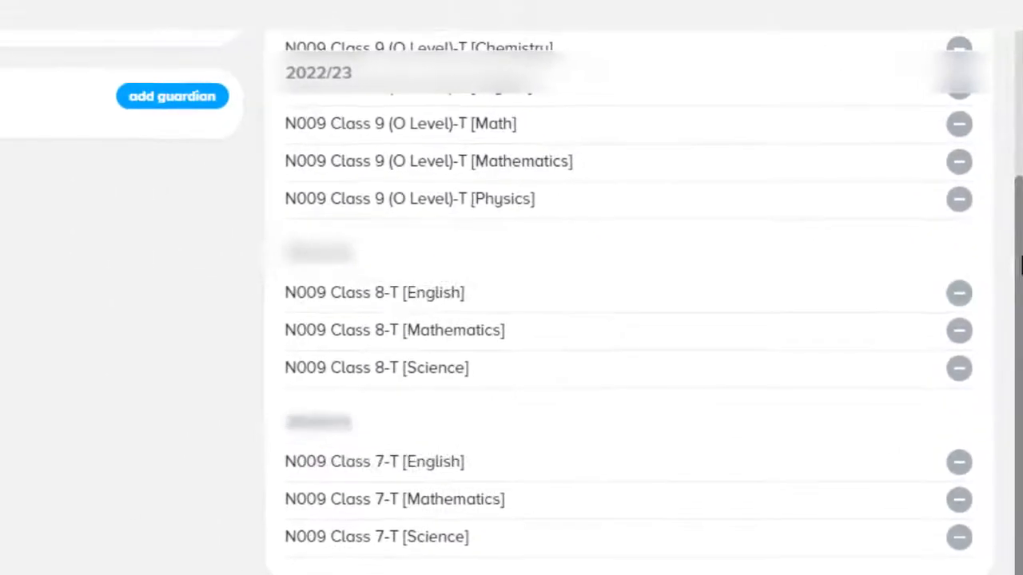
pyautogui.scroll(5, 1019, 267)
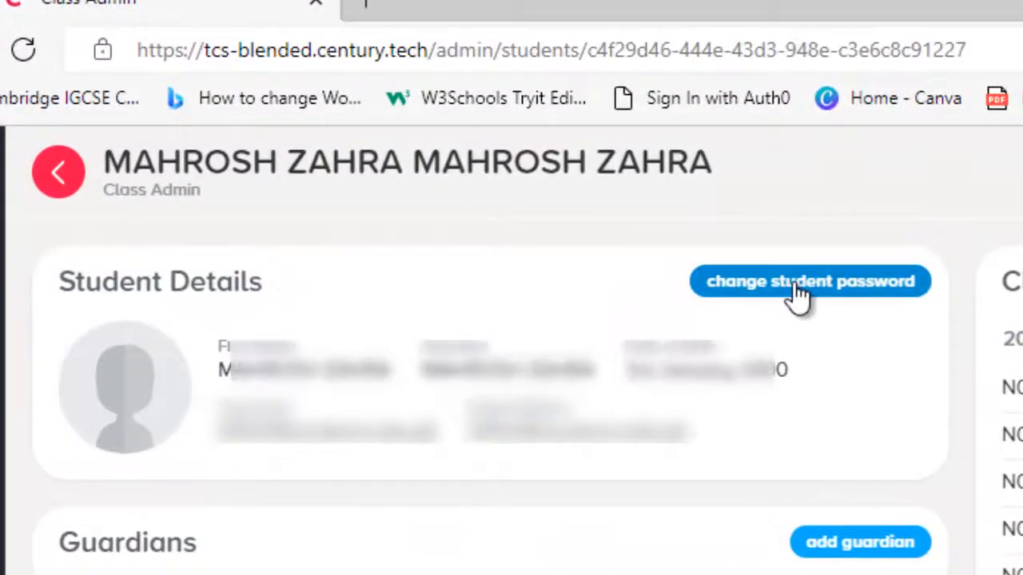
# Step: Change the student's password by entering and confirming the new password, and save it
pyautogui.click(799, 295)
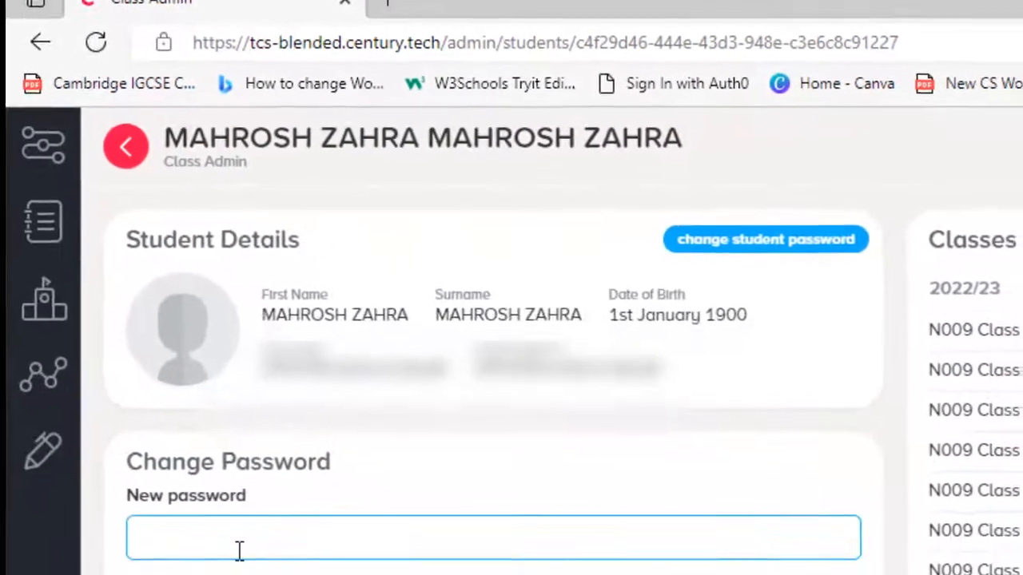
pyautogui.click(239, 549)
pyautogui.write('****')
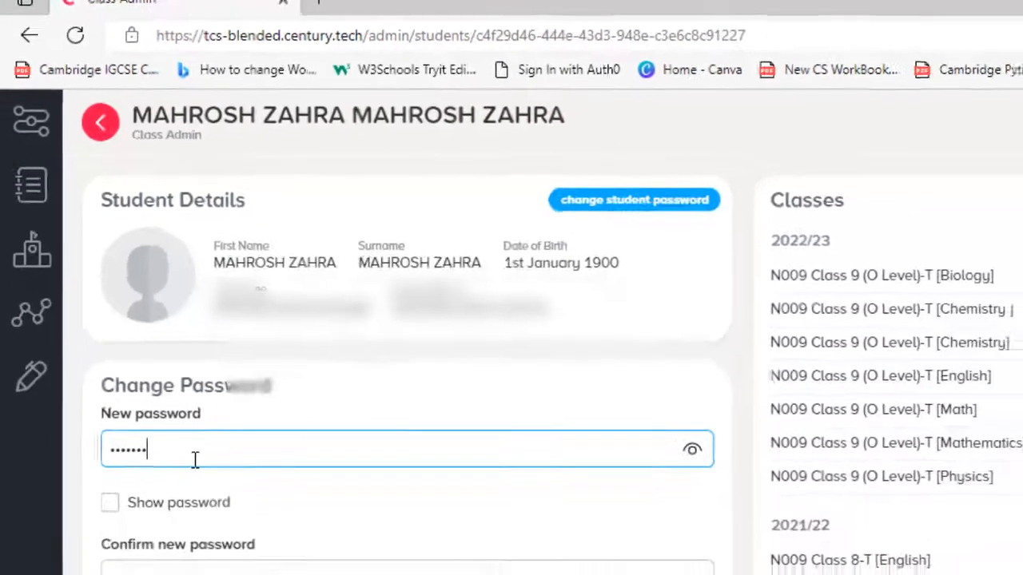
pyautogui.click(207, 536)
pyautogui.write('********')
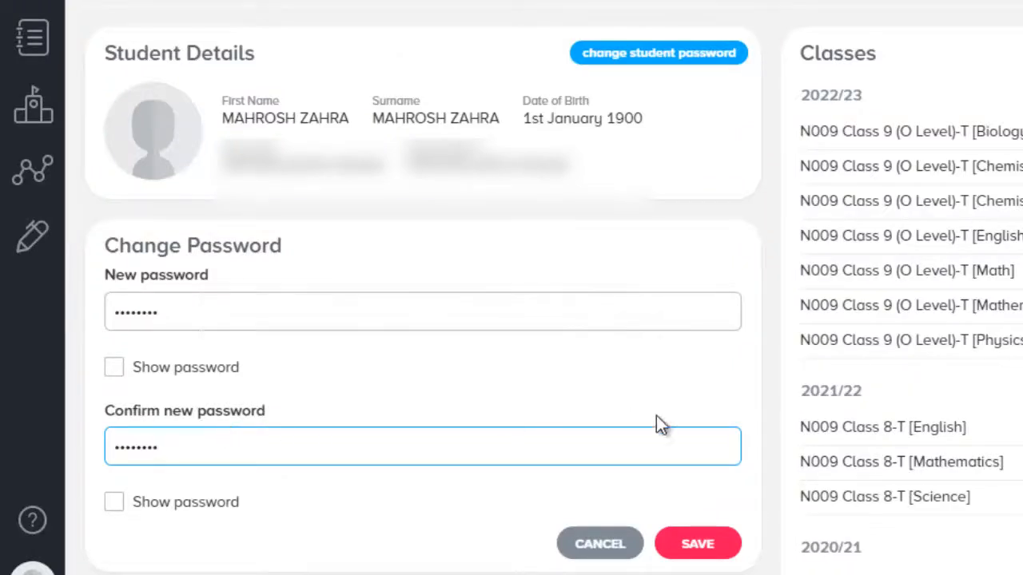
pyautogui.click(698, 551)
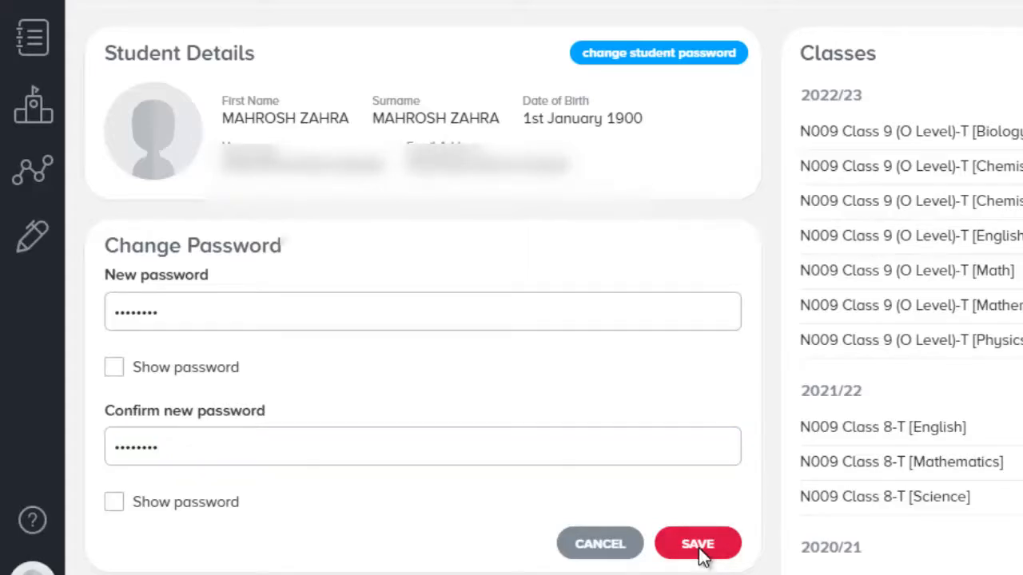
pyautogui.click(698, 546)
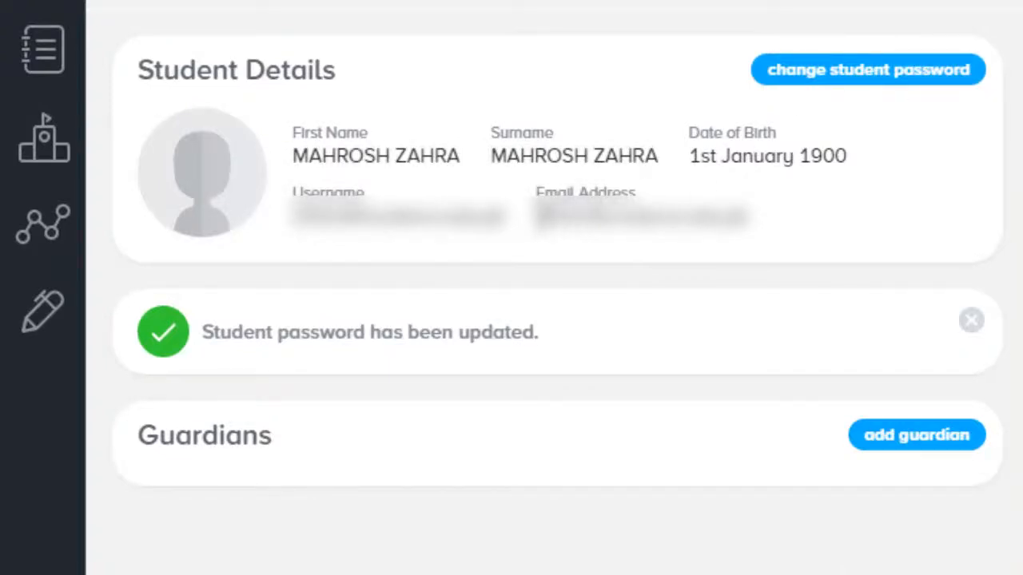
# Step: Select the student's email address on the record and open a new InPrivate browser window
pyautogui.moveTo(537, 214); pyautogui.dragTo(759, 232)
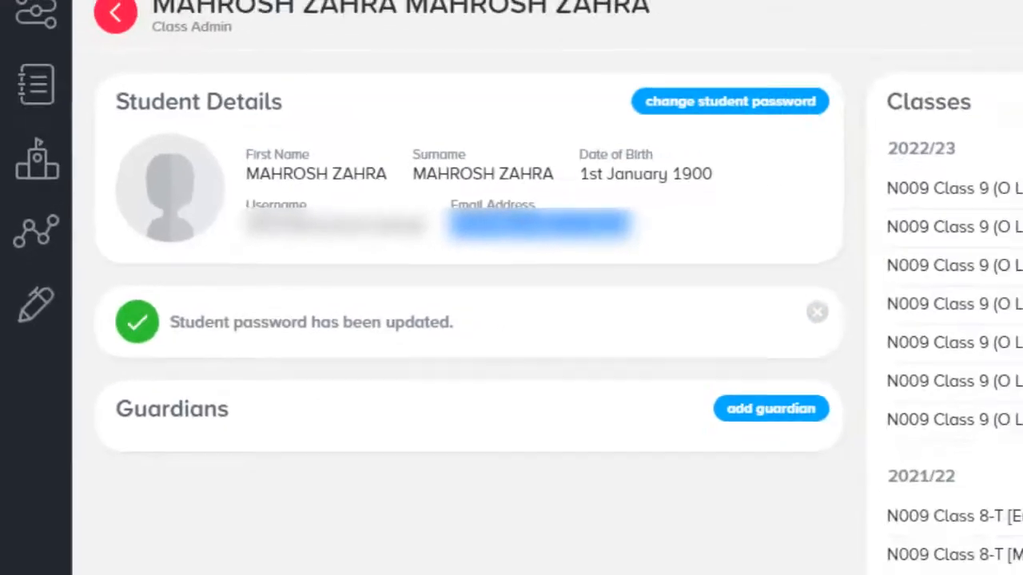
pyautogui.click(983, 94)
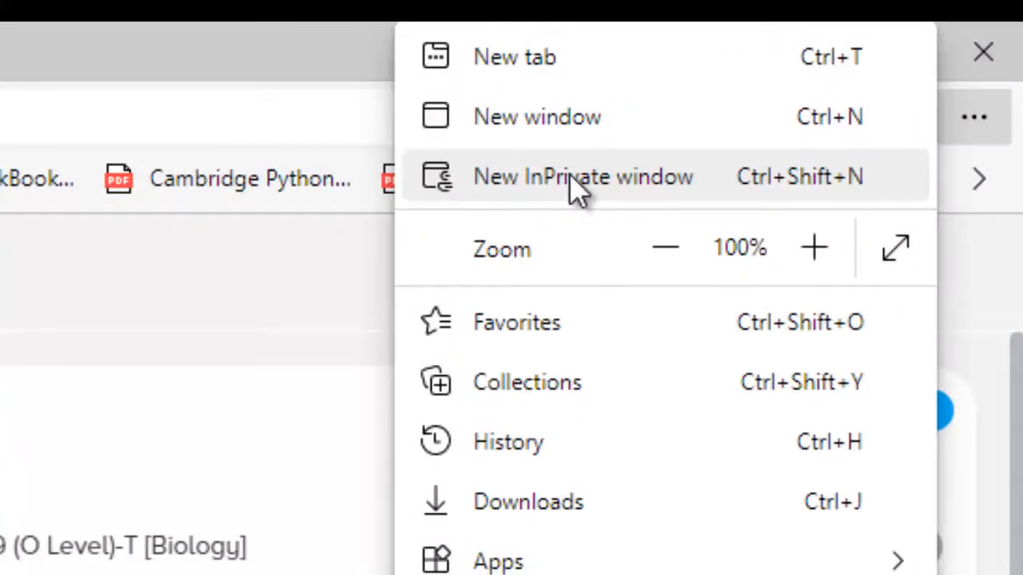
pyautogui.click(607, 192)
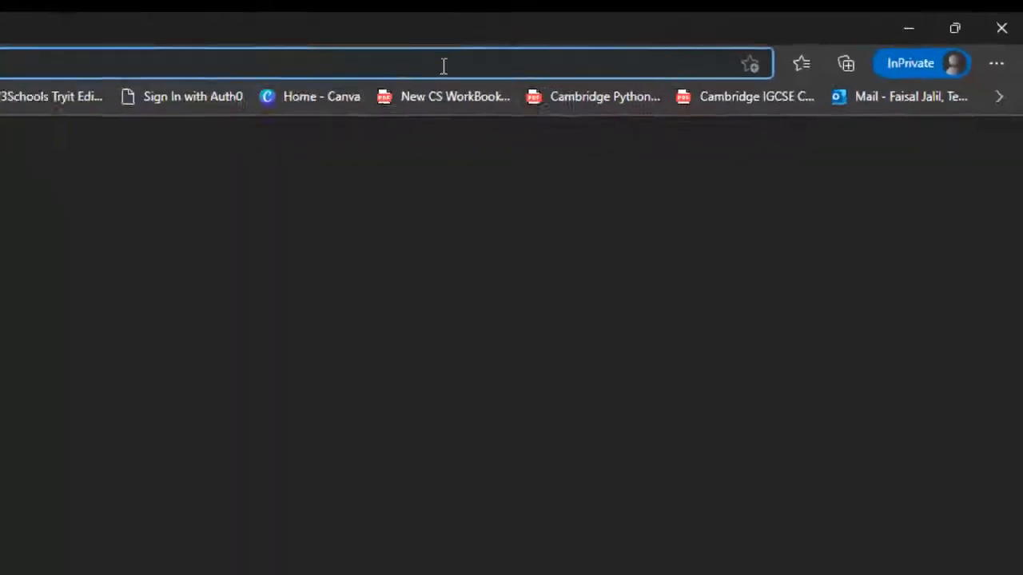
# Step: Load the school's CENTURY sign-in page at tcs-blended.century.tech in the private window, without the admin path
pyautogui.write('tcs-blended.century.tech/admin')
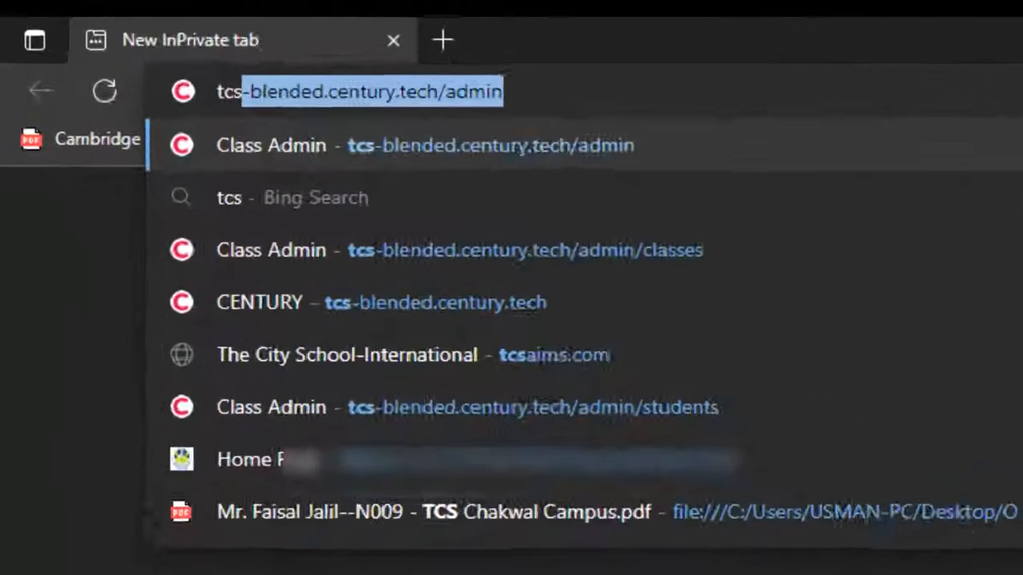
pyautogui.press('Right')
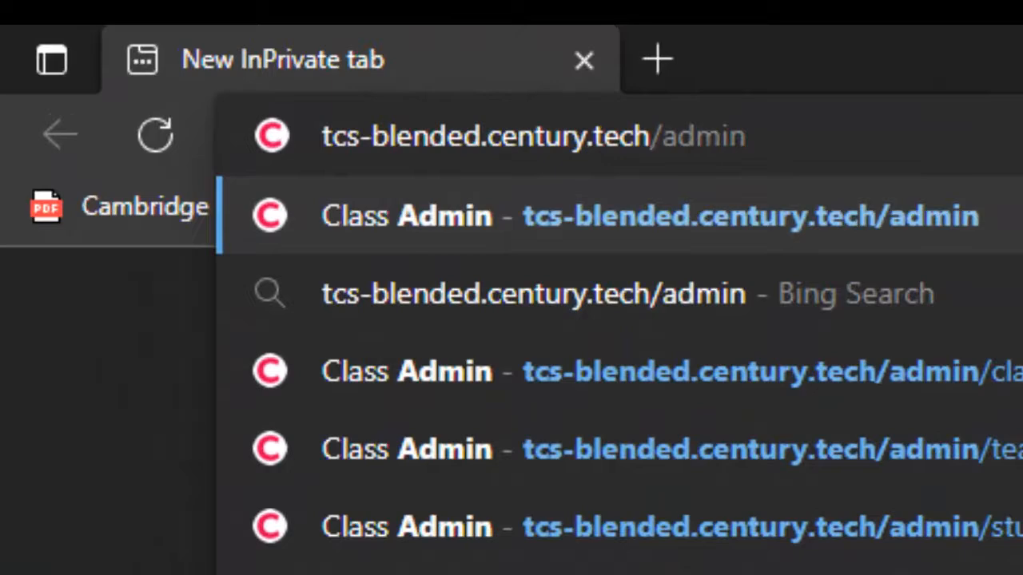
pyautogui.press('BackSpace')
pyautogui.press('BackSpace')
pyautogui.press('BackSpace')
pyautogui.press('BackSpace')
pyautogui.press('BackSpace')
pyautogui.press('Return')
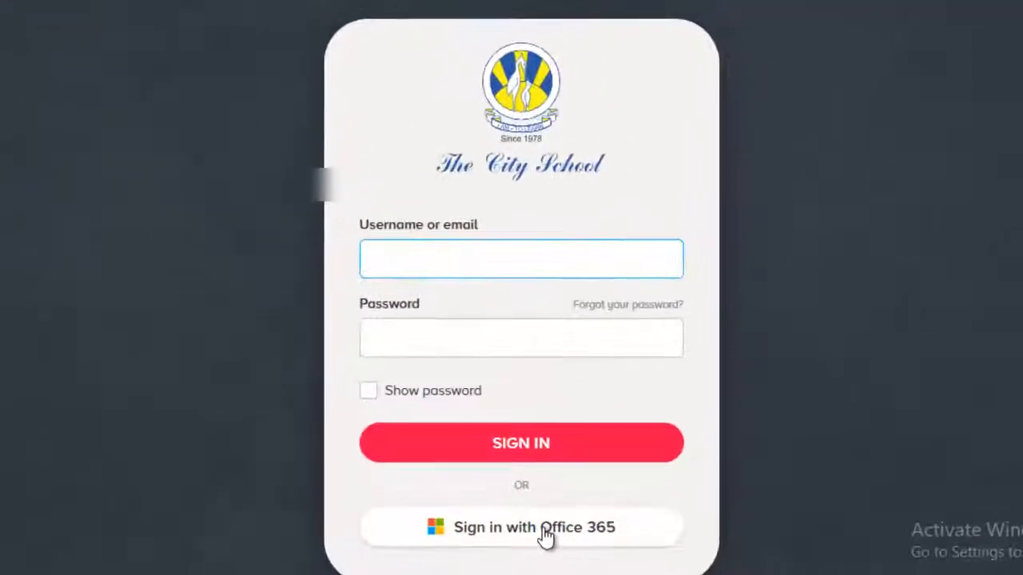
pyautogui.click(568, 530)
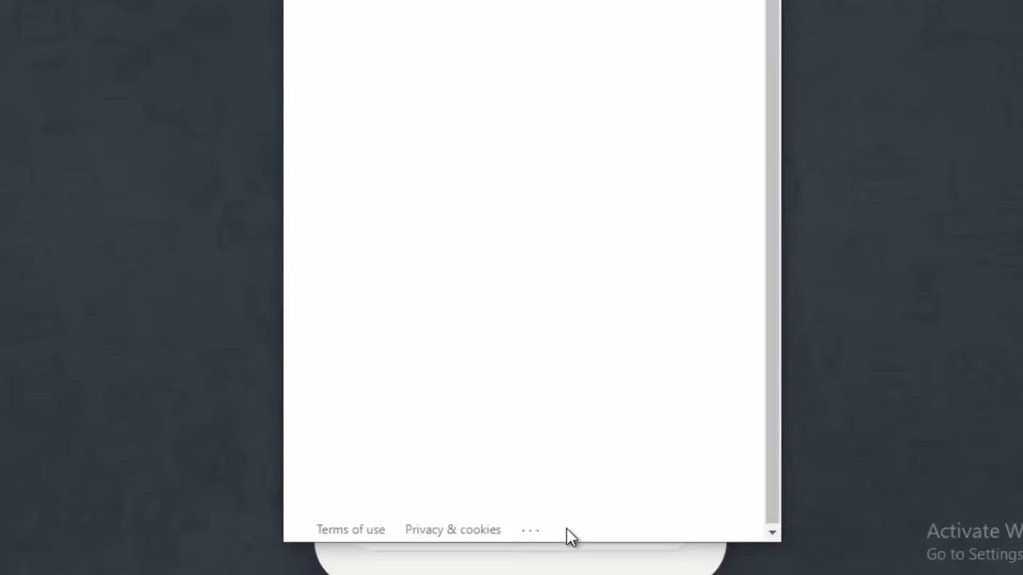
pyautogui.click(471, 53)
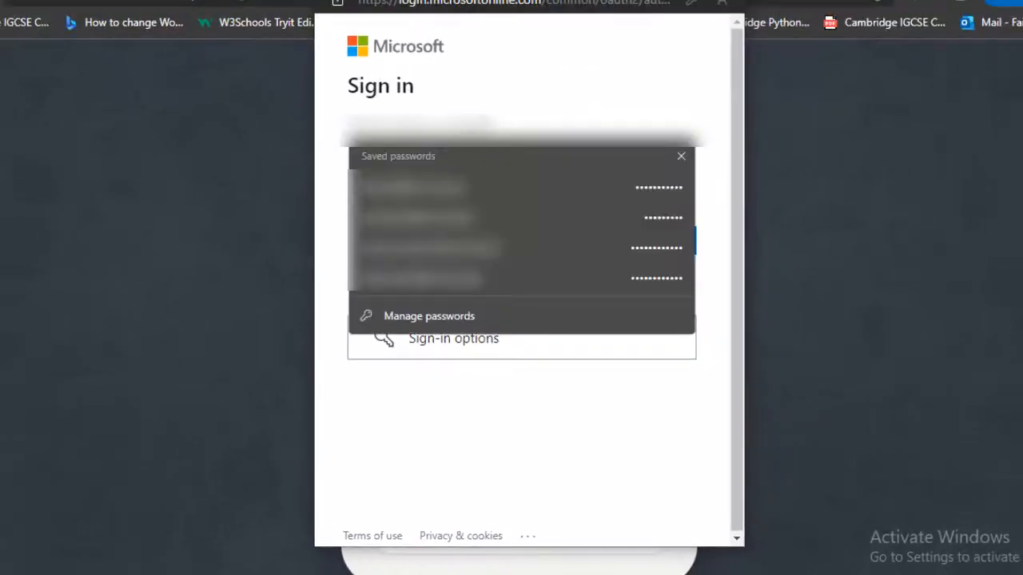
pyautogui.hotkey('ctrl', 'v')
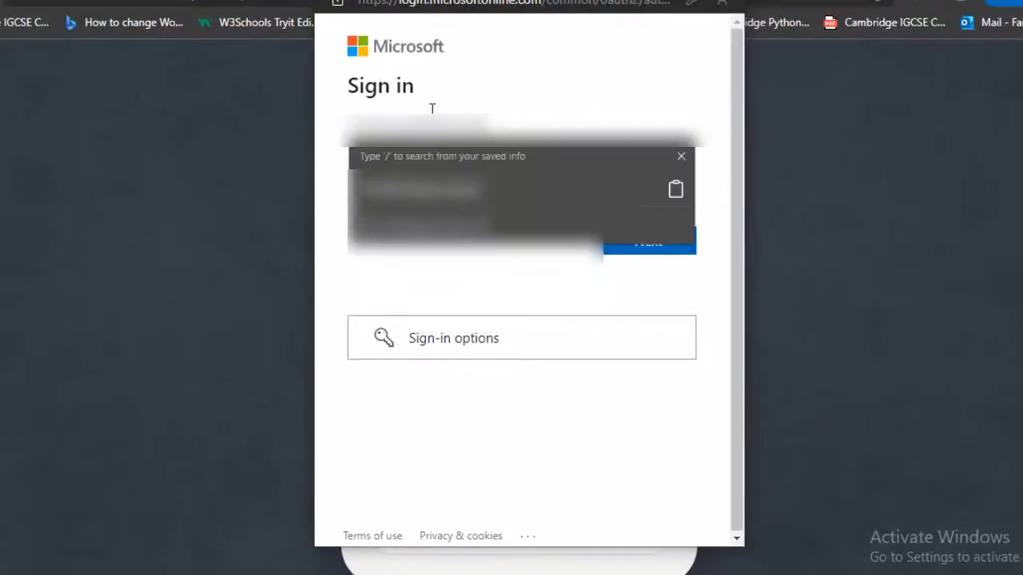
pyautogui.click(222, 151)
pyautogui.click(445, 302)
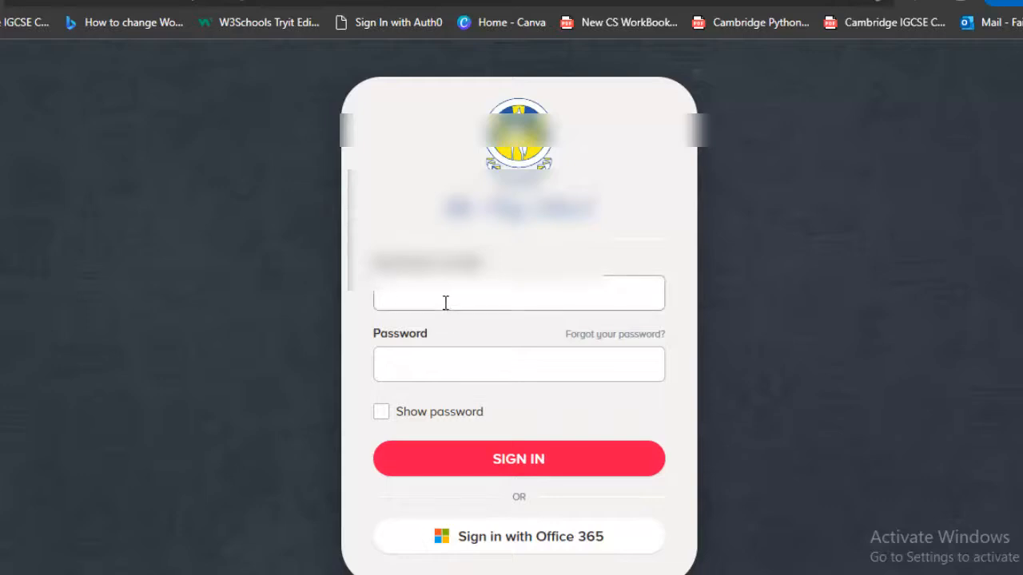
pyautogui.click(451, 298)
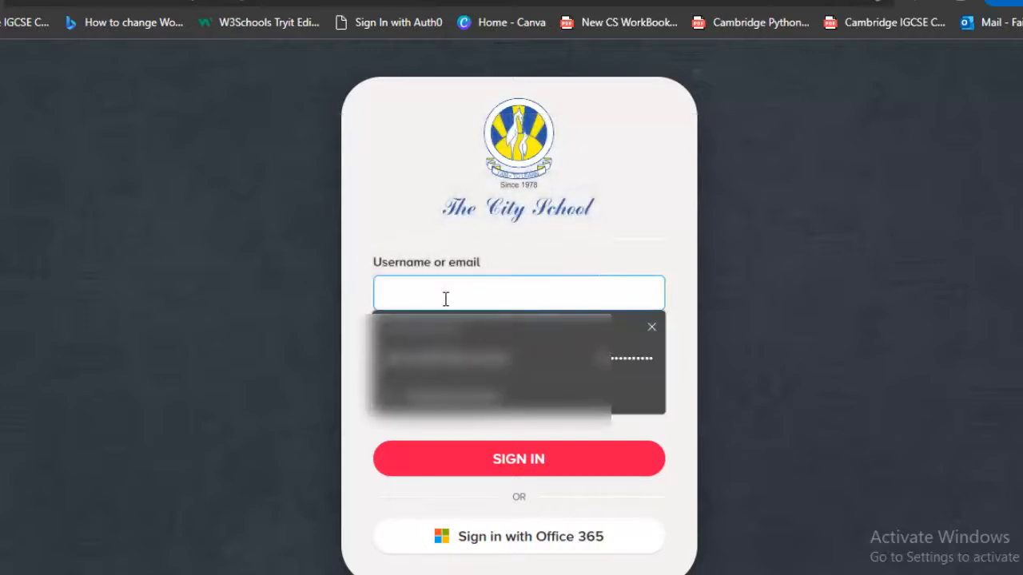
pyautogui.click(297, 552)
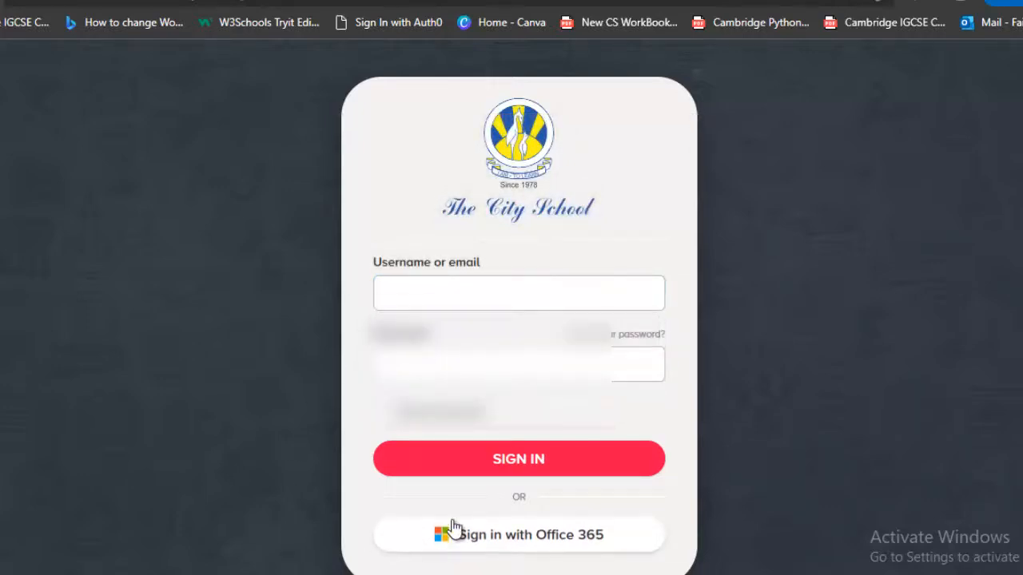
# Step: Sign in with the student's email address and account password, and dismiss the Welcome message on the student dashboard
pyautogui.click(490, 304)
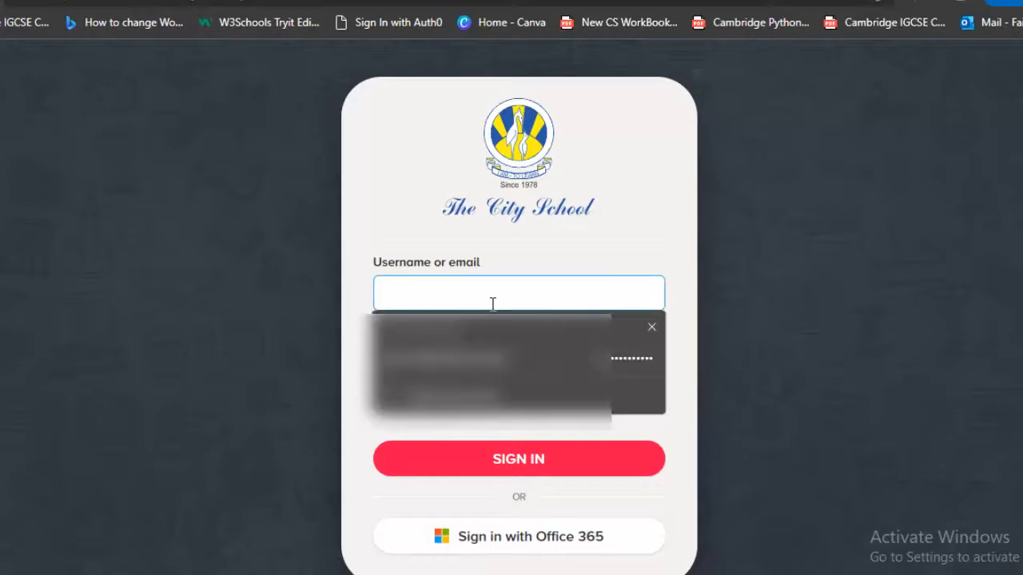
pyautogui.hotkey('ctrl', 'v')
pyautogui.click(277, 327)
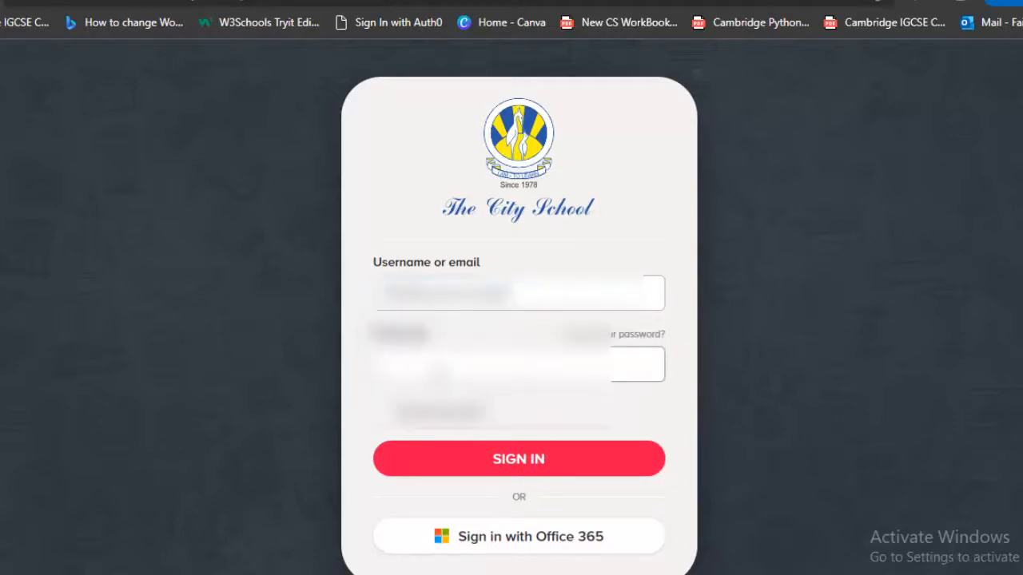
pyautogui.click(442, 371)
pyautogui.hotkey('ctrl', 'v')
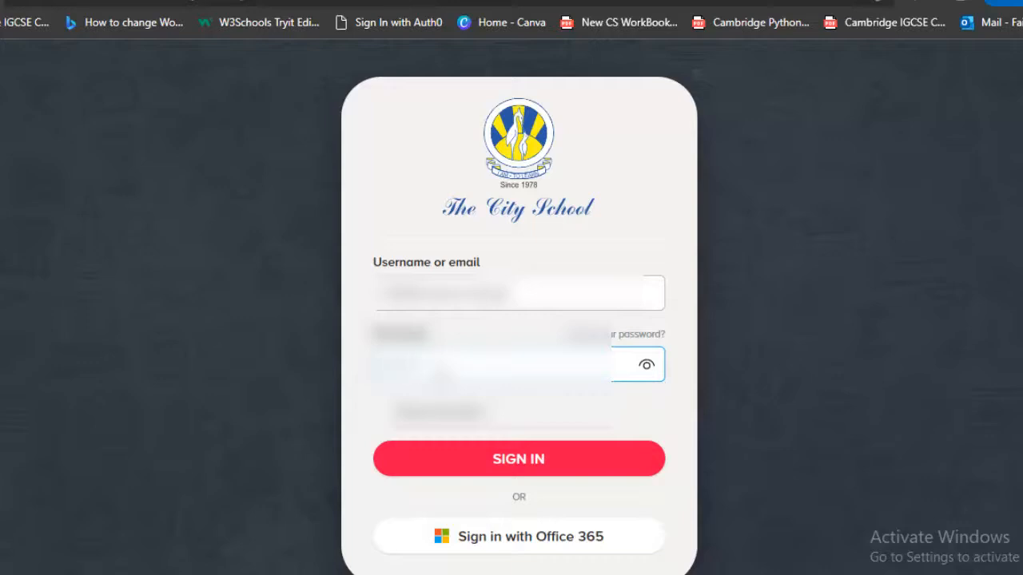
pyautogui.click(505, 473)
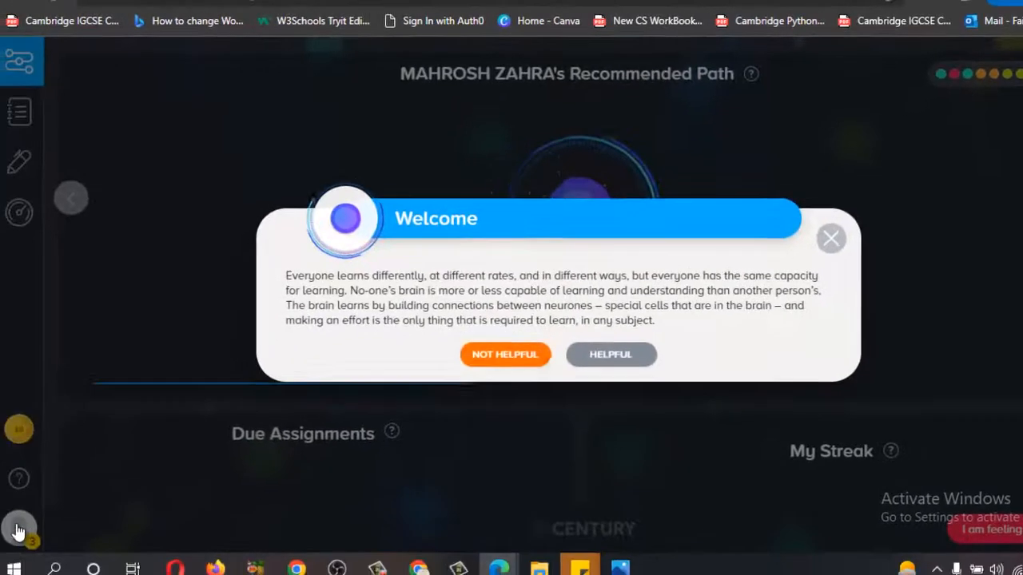
pyautogui.click(18, 531)
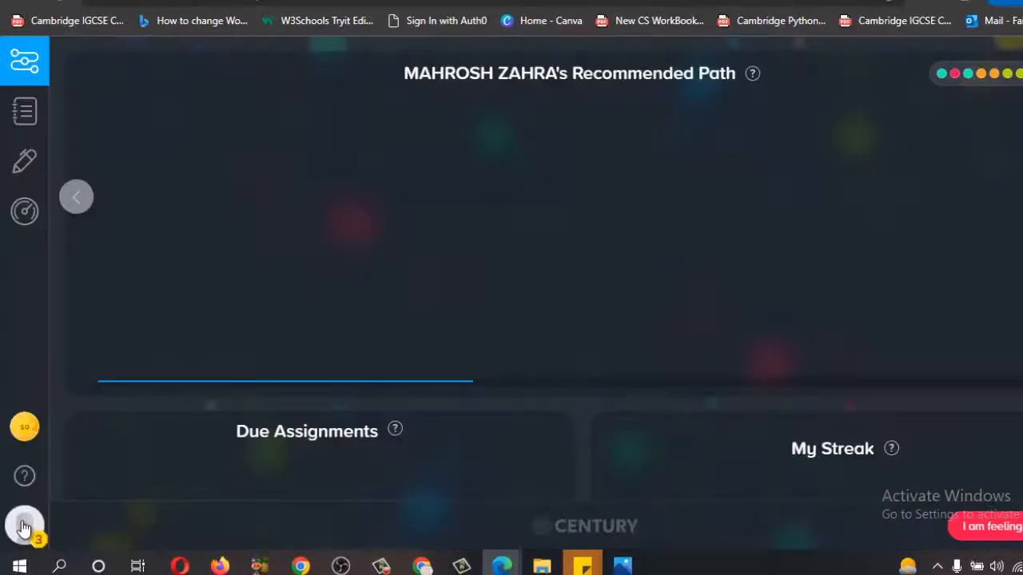